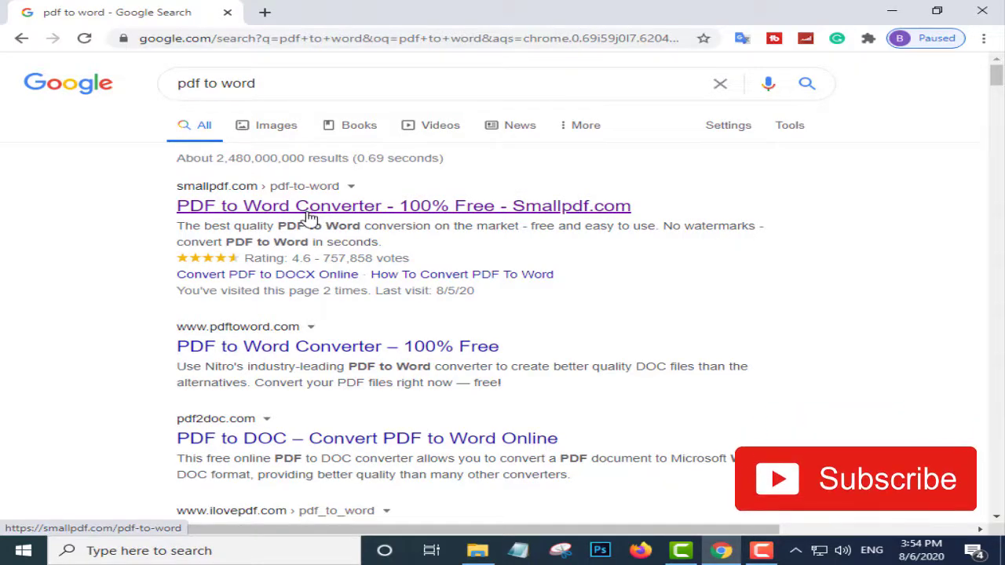
Open Smallpdf's PDF to Word Converter from the search results and look over its conversion instructions
{"action": "left_click", "coordinate": [224, 209]}
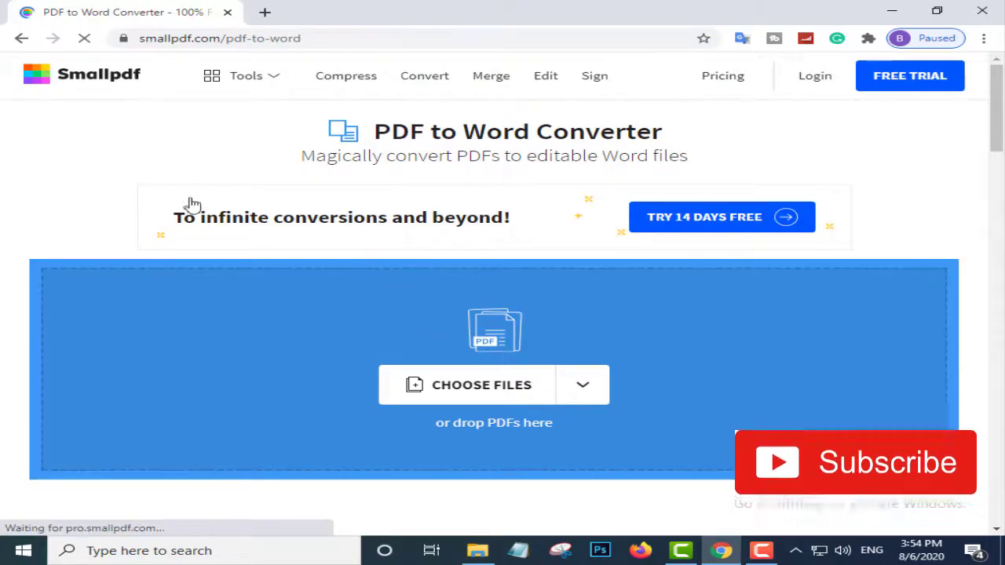
{"action": "scroll", "coordinate": [464, 332], "scroll_direction": "down", "scroll_amount": 15}
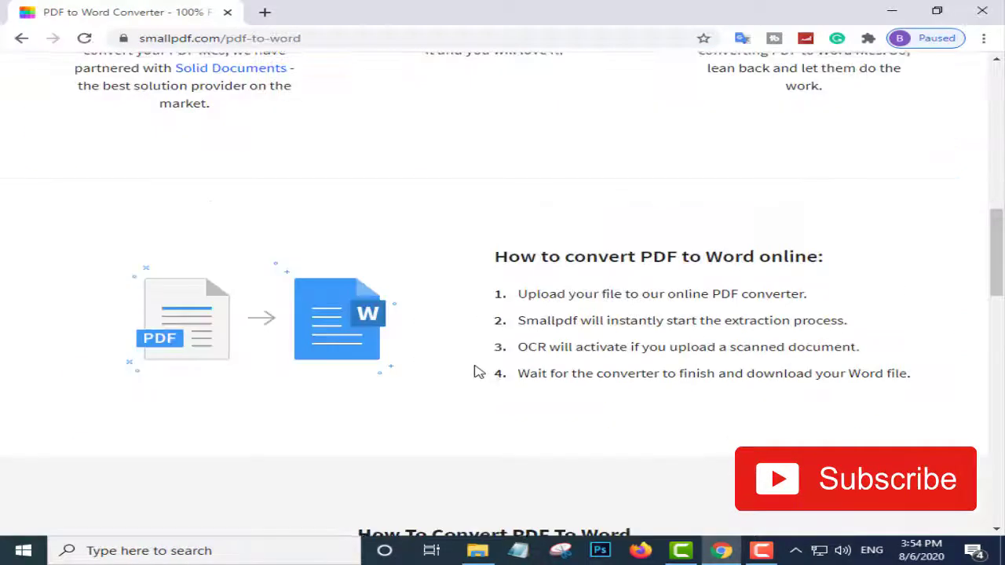
{"action": "scroll", "coordinate": [480, 380], "scroll_direction": "up", "scroll_amount": 15}
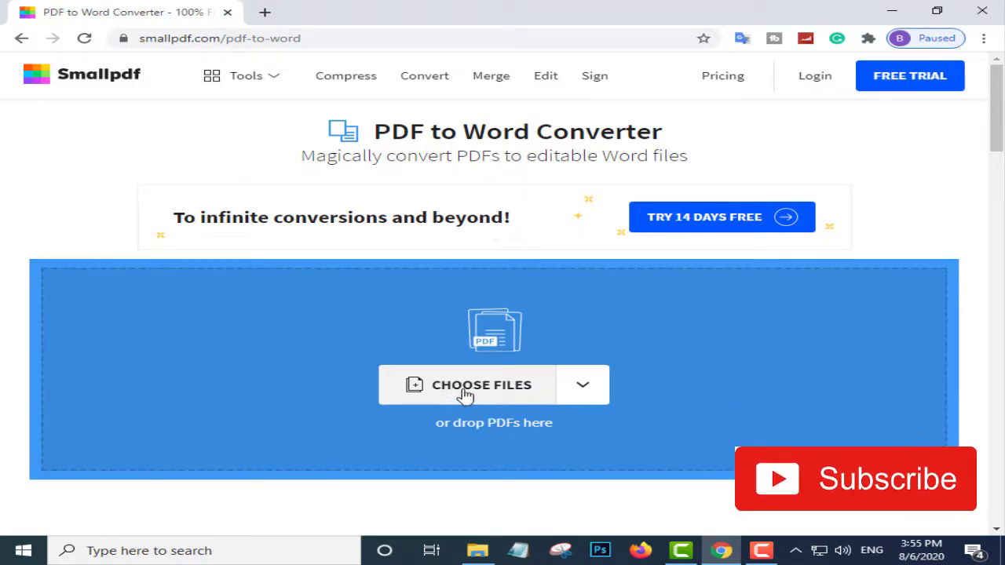
Upload the Learn German with Stories_ PDF from the Desktop folder to the converter
{"action": "left_click", "coordinate": [502, 396]}
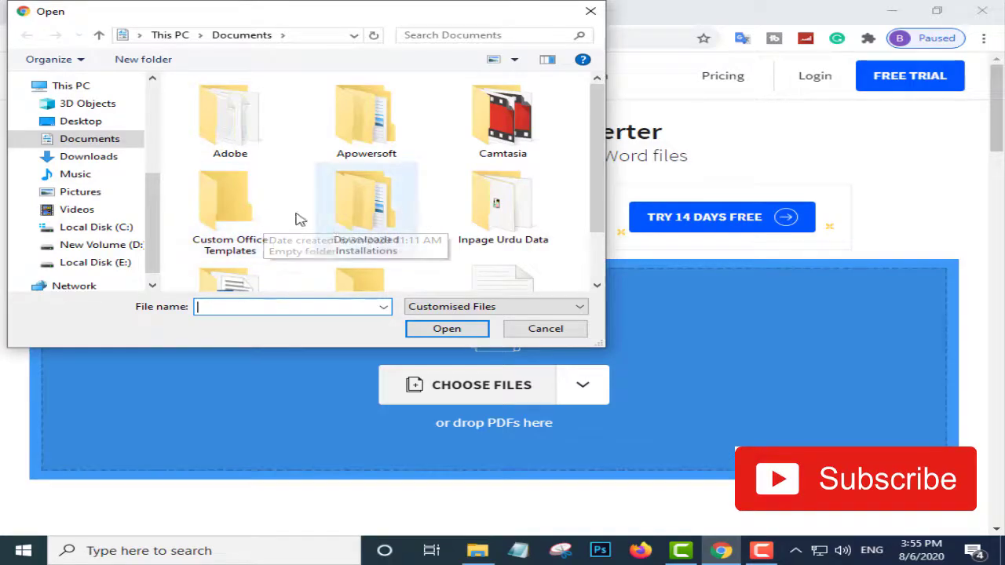
{"action": "left_click", "coordinate": [91, 125]}
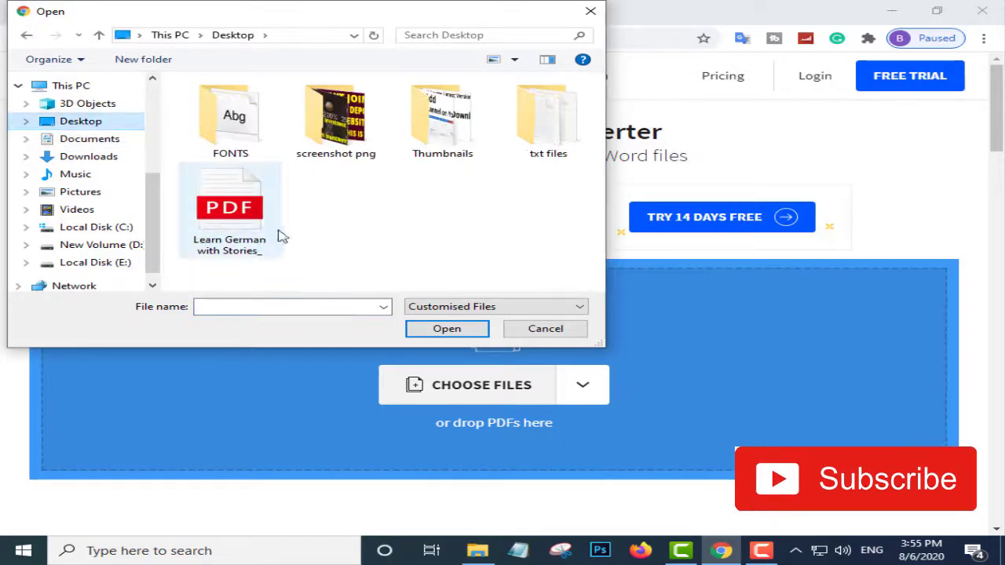
{"action": "left_click", "coordinate": [238, 235]}
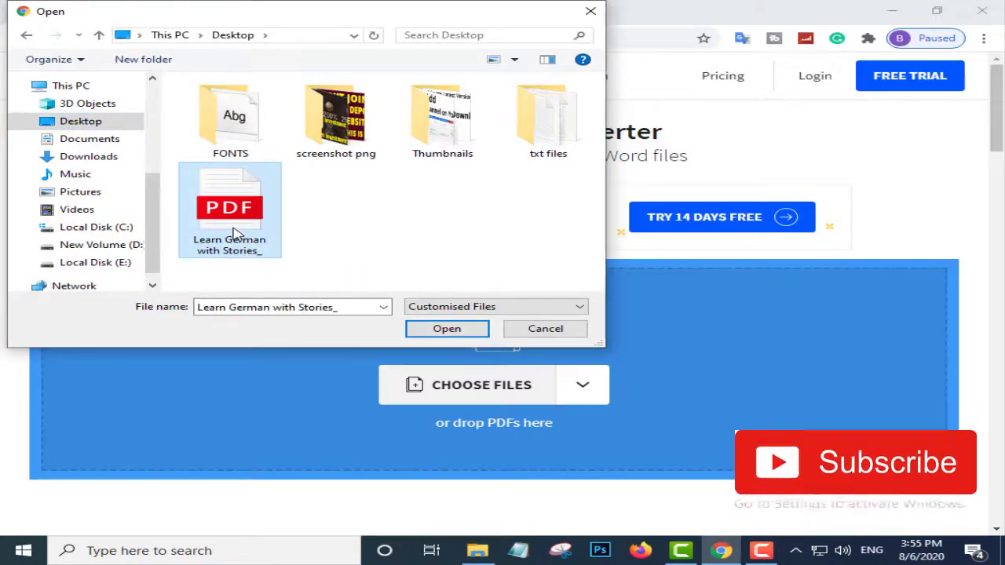
{"action": "left_click", "coordinate": [438, 330]}
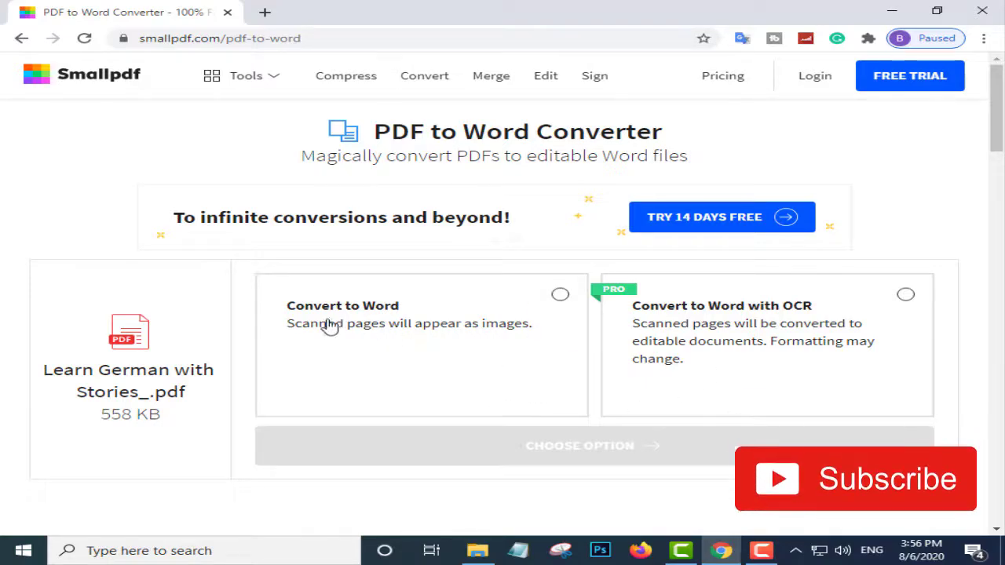
Convert the uploaded PDF using the Convert to Word option without OCR
{"action": "left_click", "coordinate": [443, 357]}
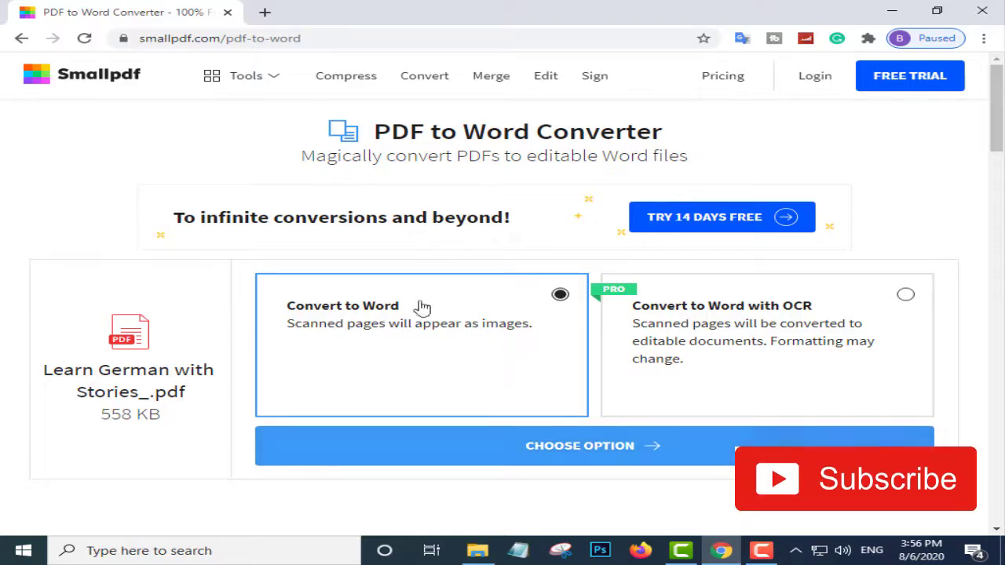
{"action": "left_click", "coordinate": [592, 446]}
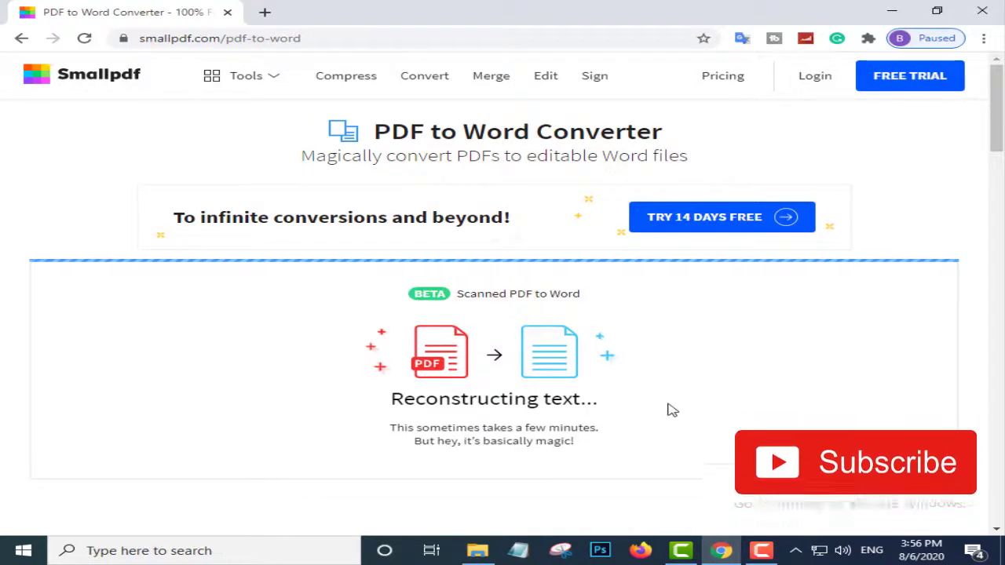
{"action": "scroll", "coordinate": [673, 410], "scroll_direction": "down", "scroll_amount": 1}
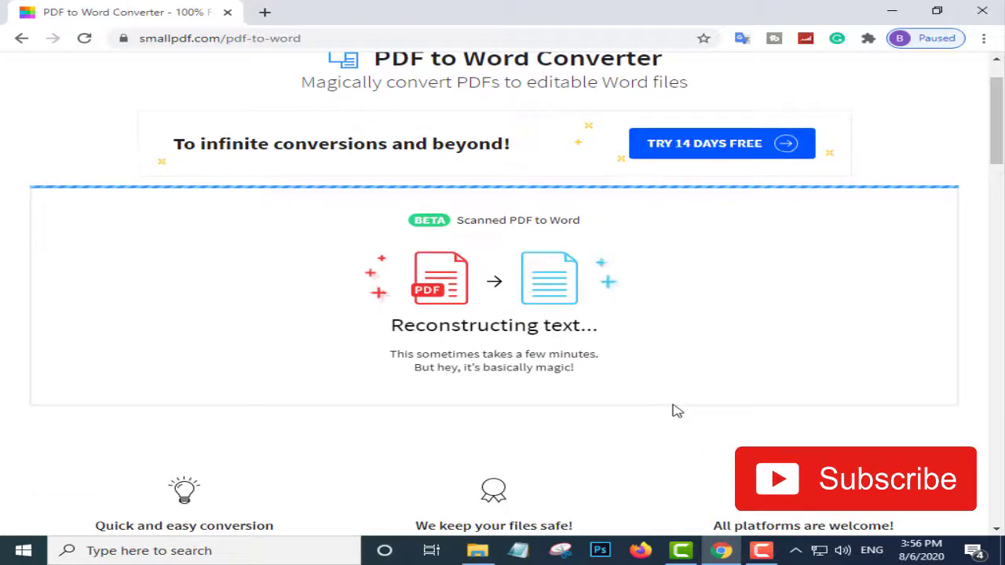
{"action": "scroll", "coordinate": [675, 412], "scroll_direction": "up", "scroll_amount": 1}
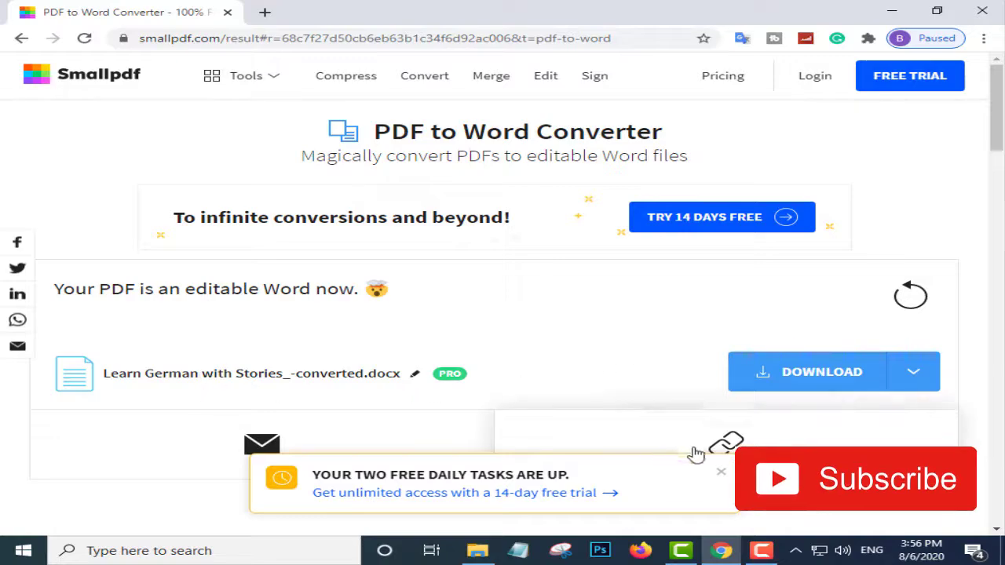
Dismiss the free-trial notice and download the converted Word document
{"action": "left_click", "coordinate": [720, 472]}
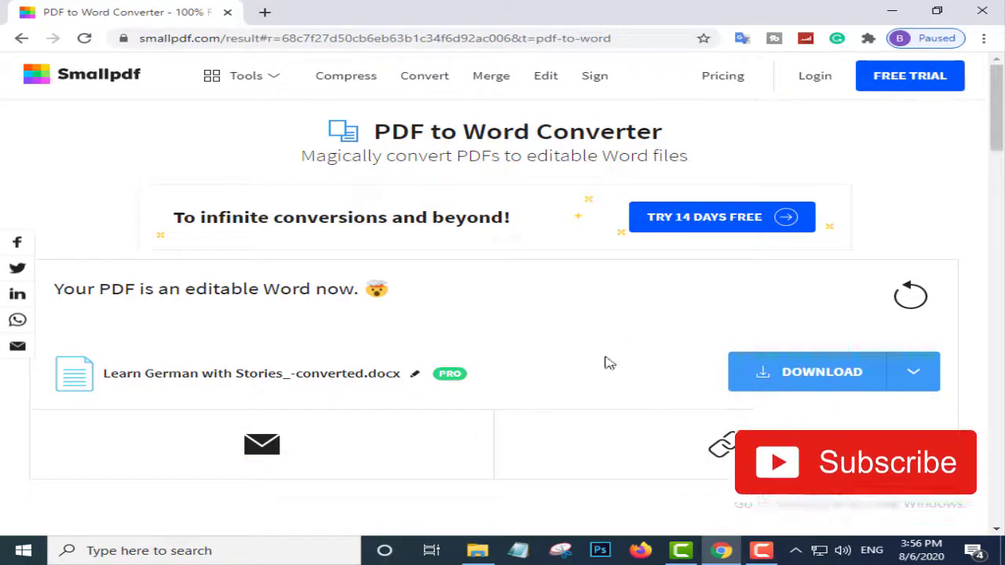
{"action": "left_click", "coordinate": [913, 374]}
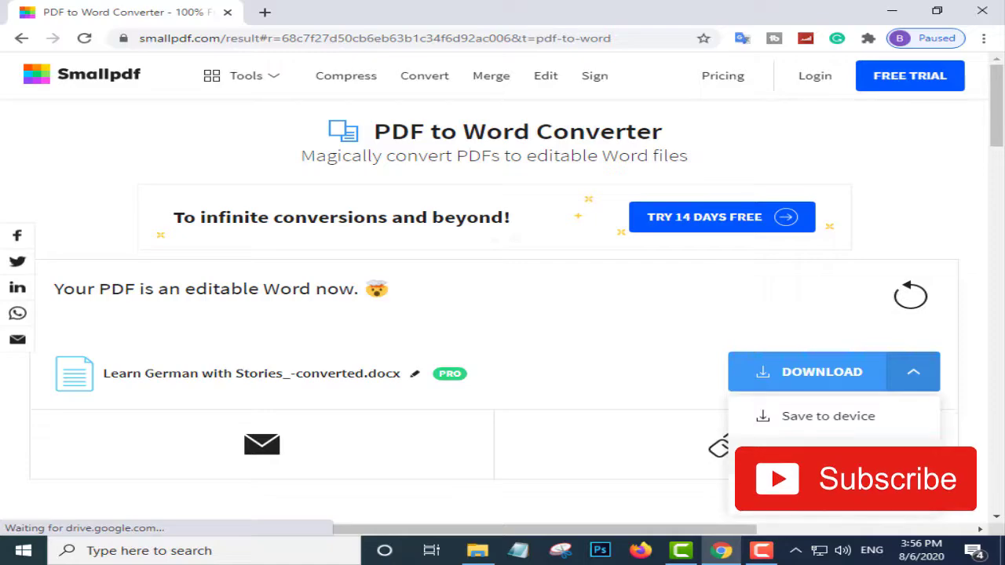
{"action": "left_click", "coordinate": [824, 380]}
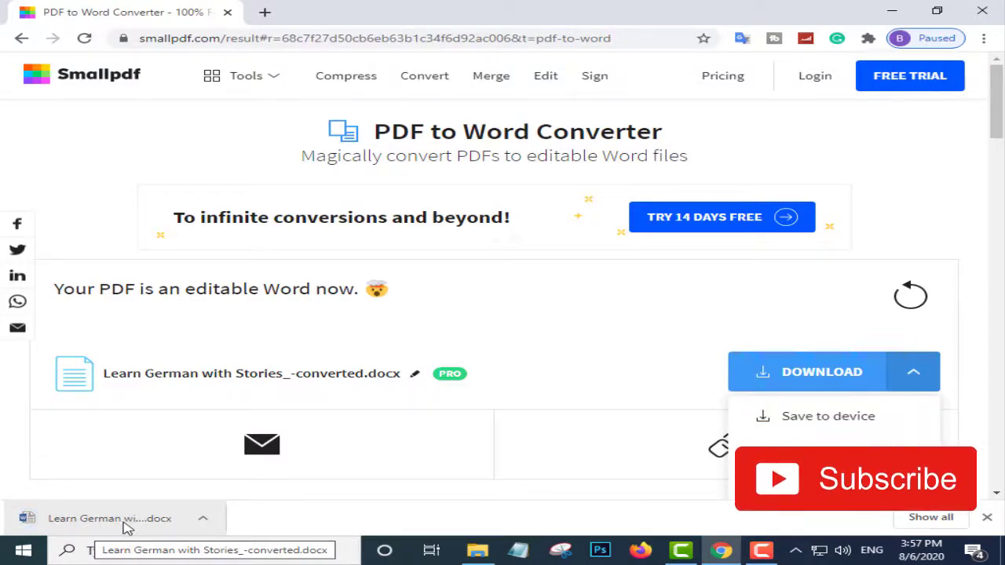
View the first pages of the original Learn German with Stories_ PDF from the desktop, maximized, and close it
{"action": "left_click", "coordinate": [894, 11]}
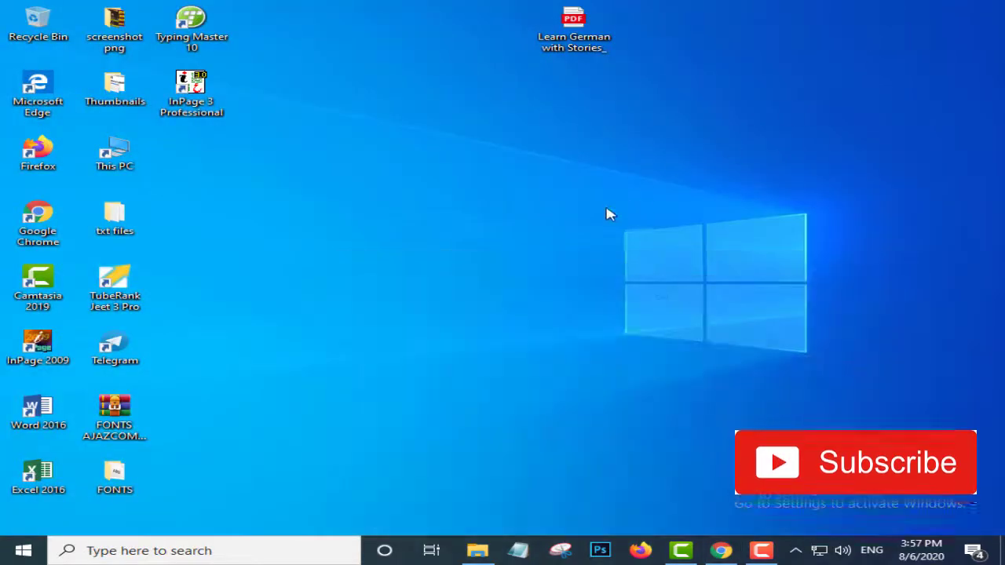
{"action": "double_click", "coordinate": [571, 48]}
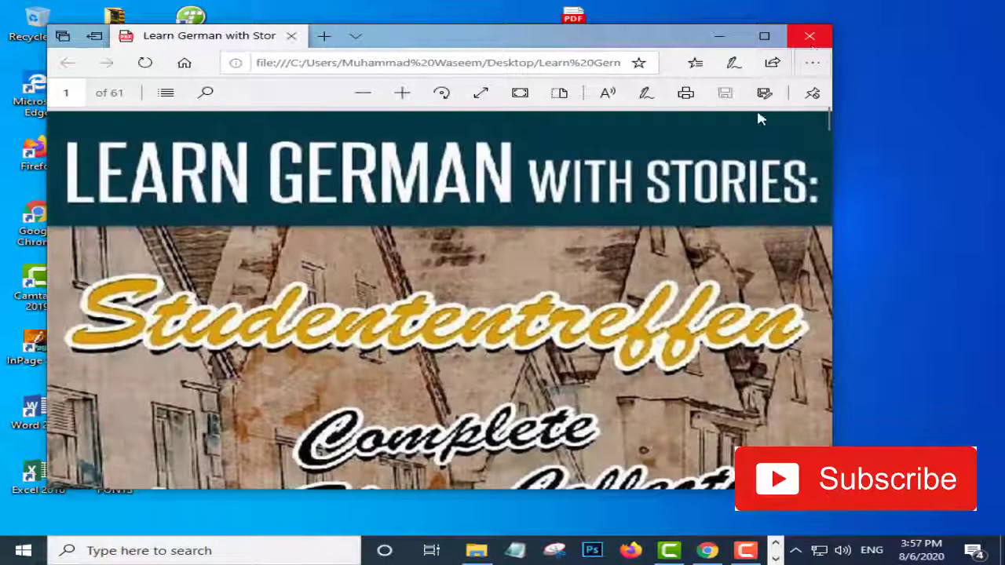
{"action": "left_click", "coordinate": [764, 37]}
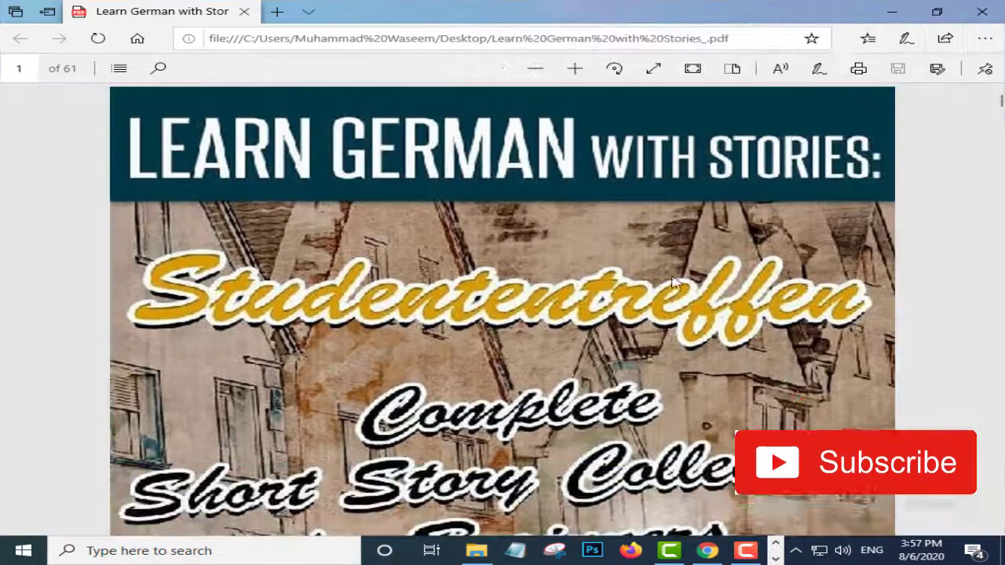
{"action": "scroll", "coordinate": [664, 312], "scroll_direction": "down", "scroll_amount": 15}
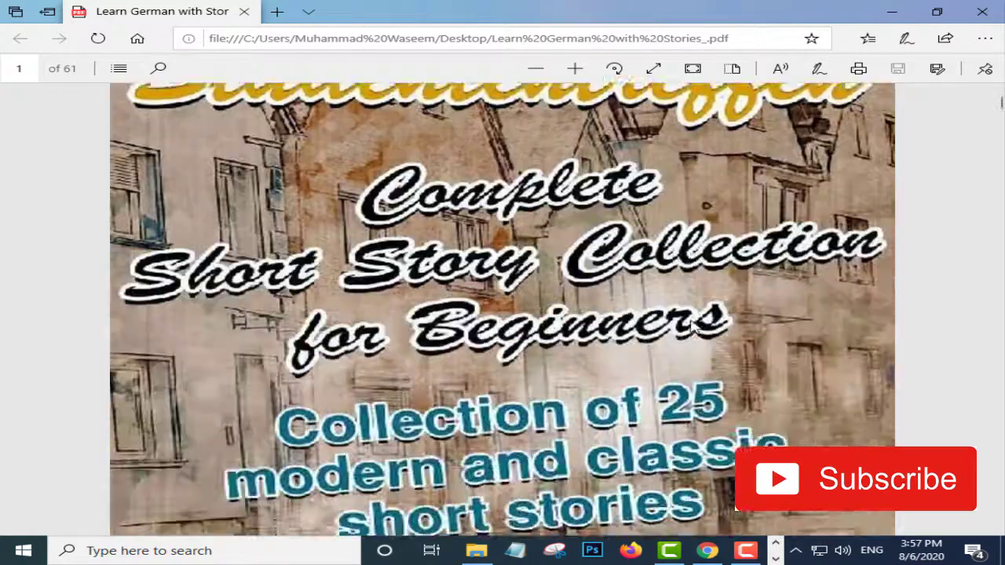
{"action": "scroll", "coordinate": [692, 330], "scroll_direction": "down", "scroll_amount": 12}
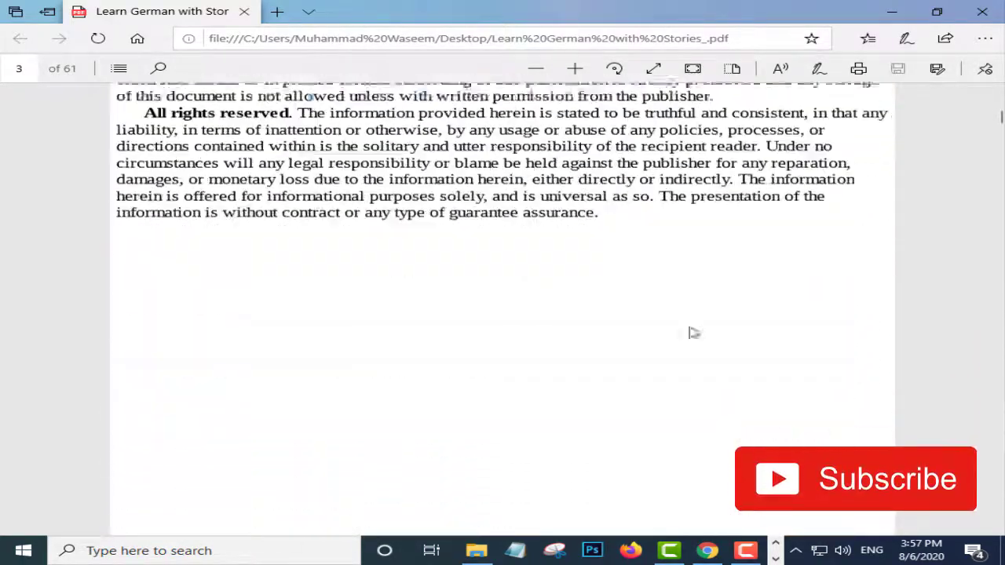
{"action": "scroll", "coordinate": [502, 329], "scroll_direction": "down", "scroll_amount": 4}
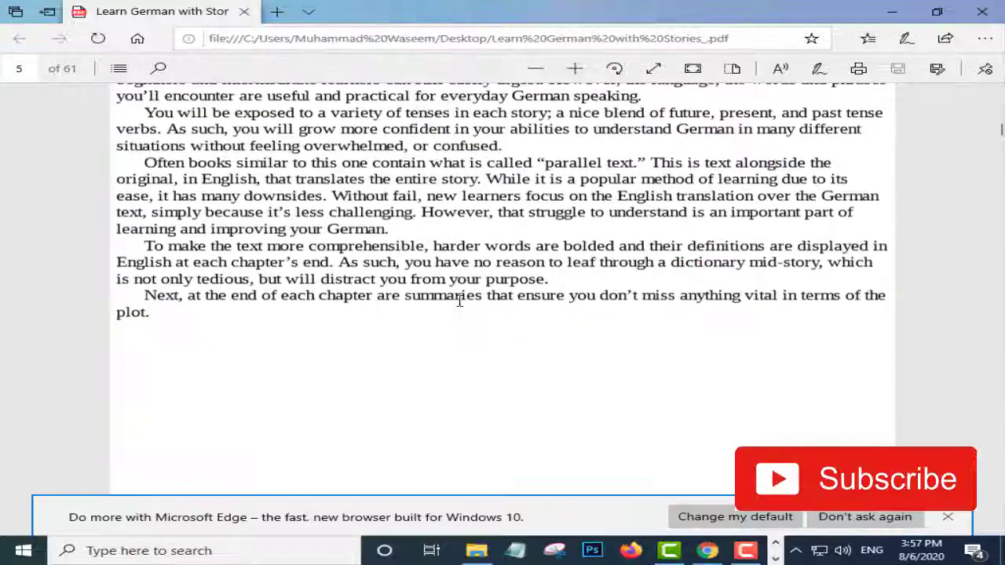
{"action": "scroll", "coordinate": [464, 237], "scroll_direction": "up", "scroll_amount": 10}
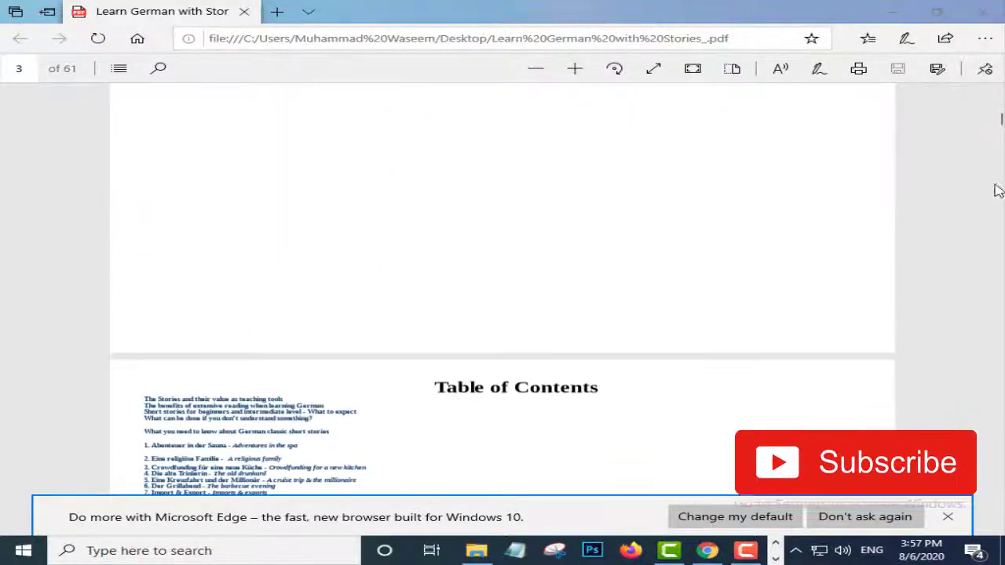
{"action": "left_click", "coordinate": [982, 11]}
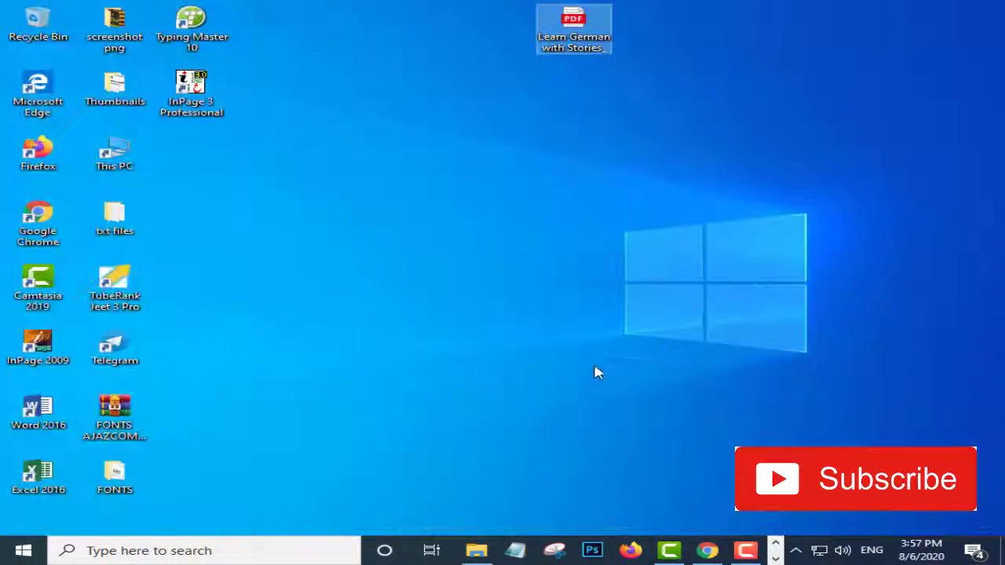
{"action": "right_click", "coordinate": [560, 219]}
{"action": "left_click", "coordinate": [600, 250]}
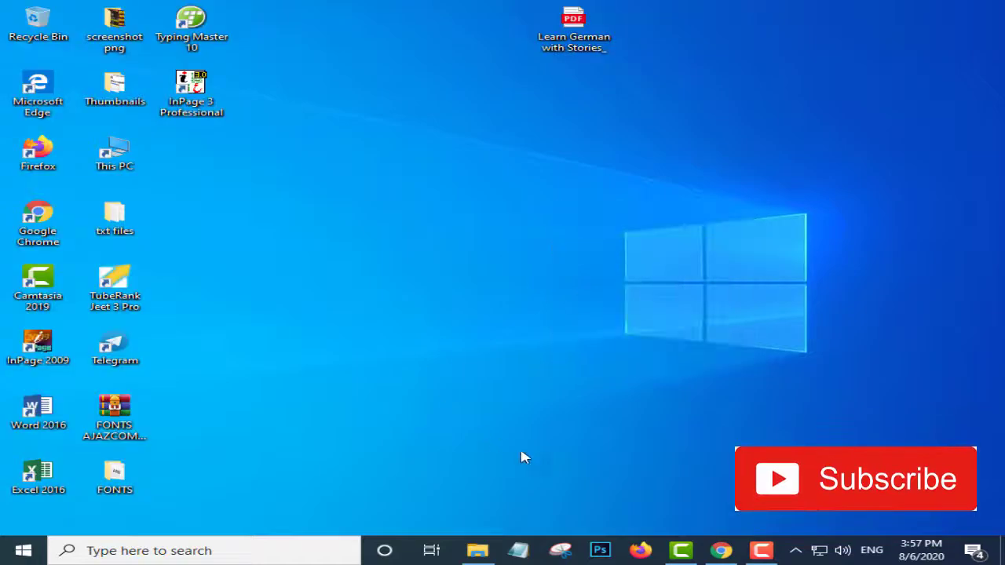
Return to Chrome, open the downloaded Word document and enable editing for it
{"action": "left_click", "coordinate": [721, 552]}
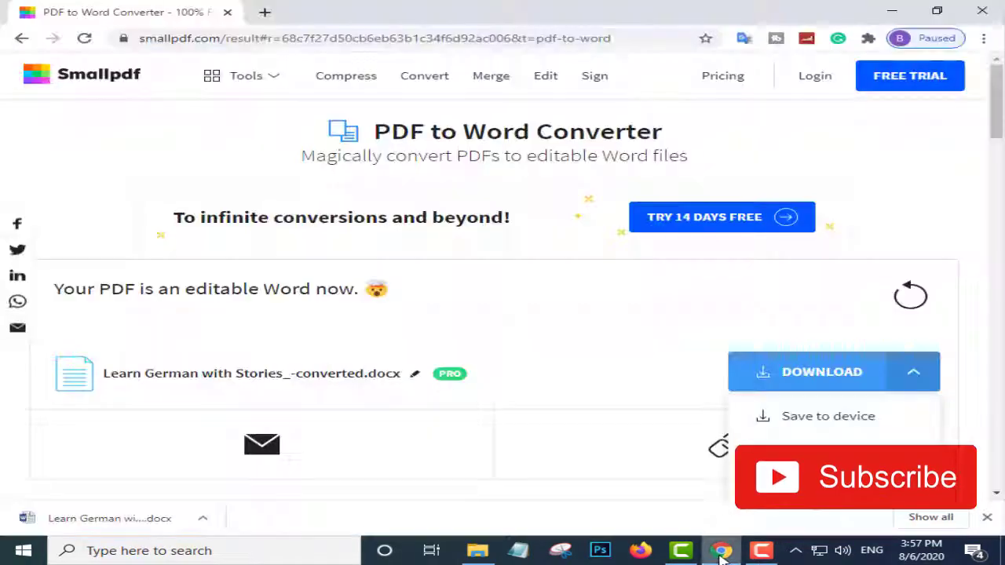
{"action": "left_click", "coordinate": [93, 524]}
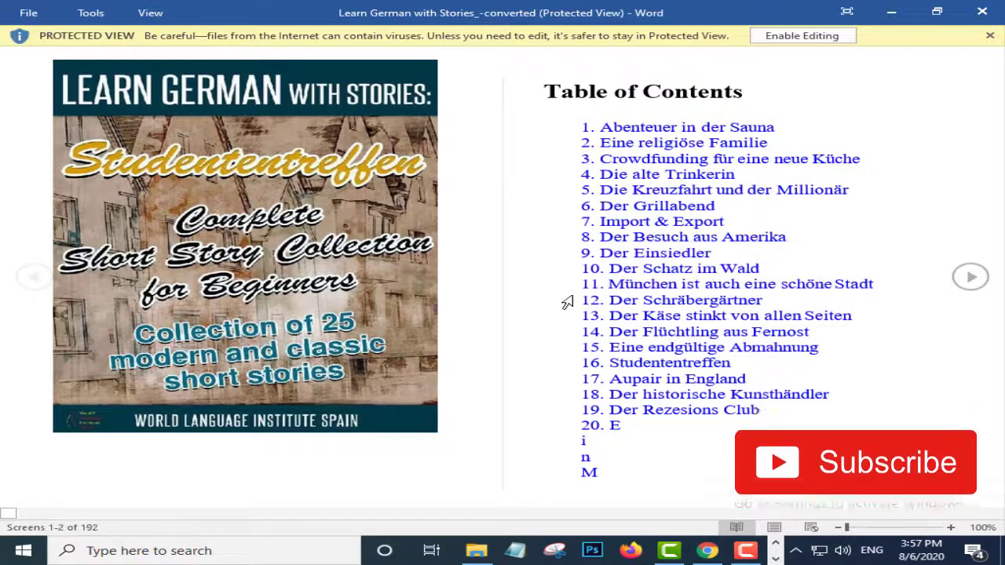
{"action": "scroll", "coordinate": [571, 300], "scroll_direction": "down", "scroll_amount": 2}
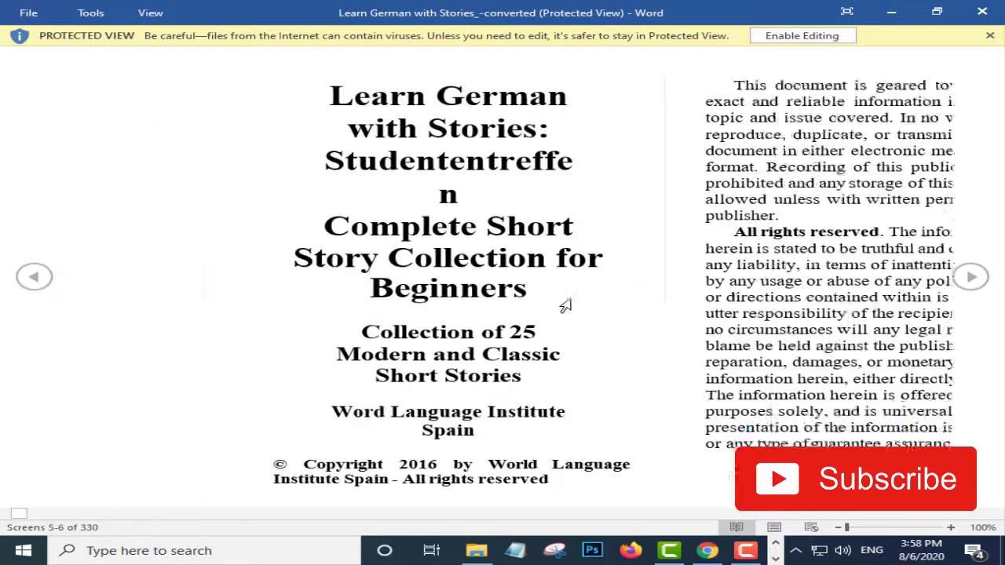
{"action": "scroll", "coordinate": [571, 300], "scroll_direction": "up", "scroll_amount": 2}
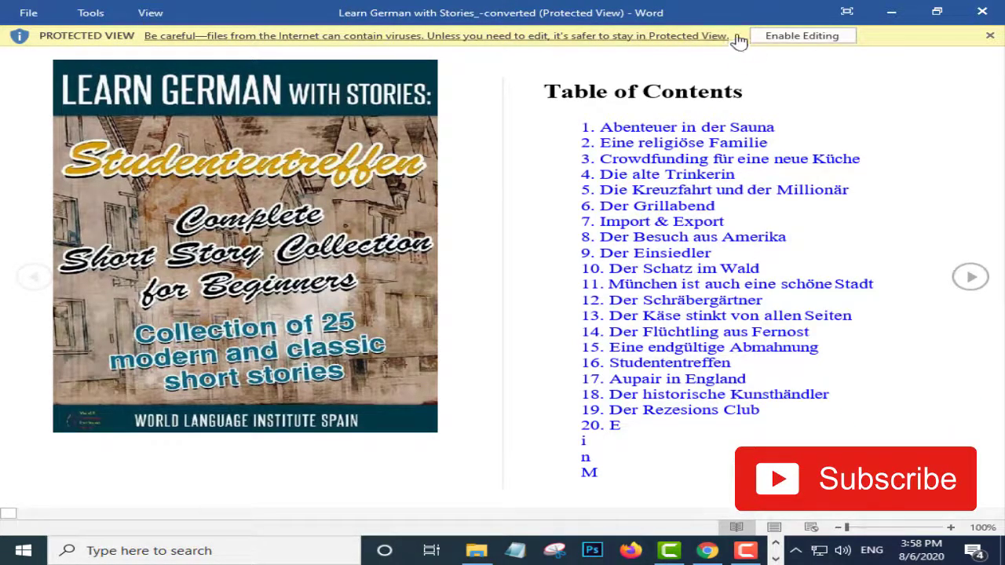
{"action": "left_click", "coordinate": [813, 41]}
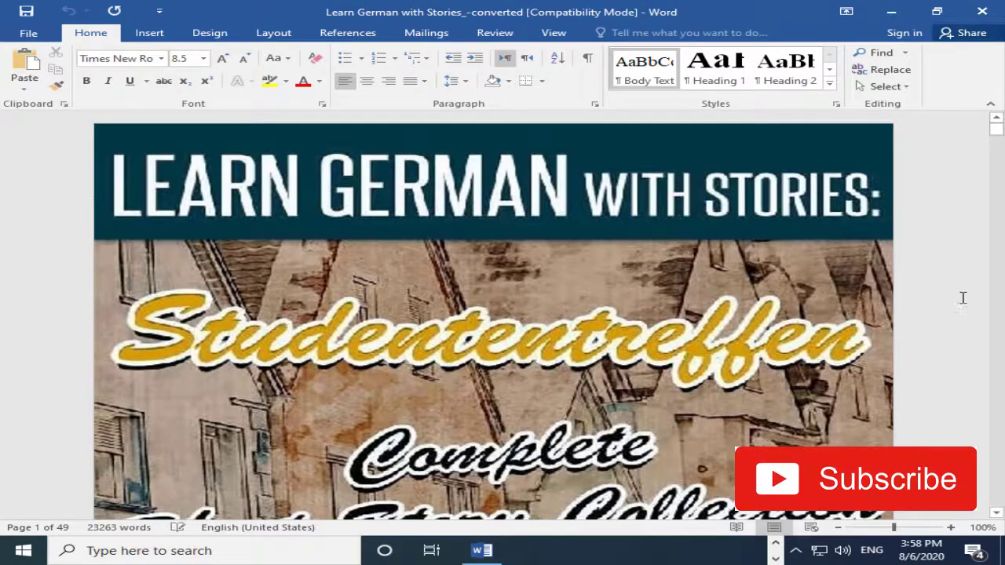
Examine the converted document's pages in Word, selecting text passages to check that they are editable, and minimize the document
{"action": "scroll", "coordinate": [956, 278], "scroll_direction": "down", "scroll_amount": 10}
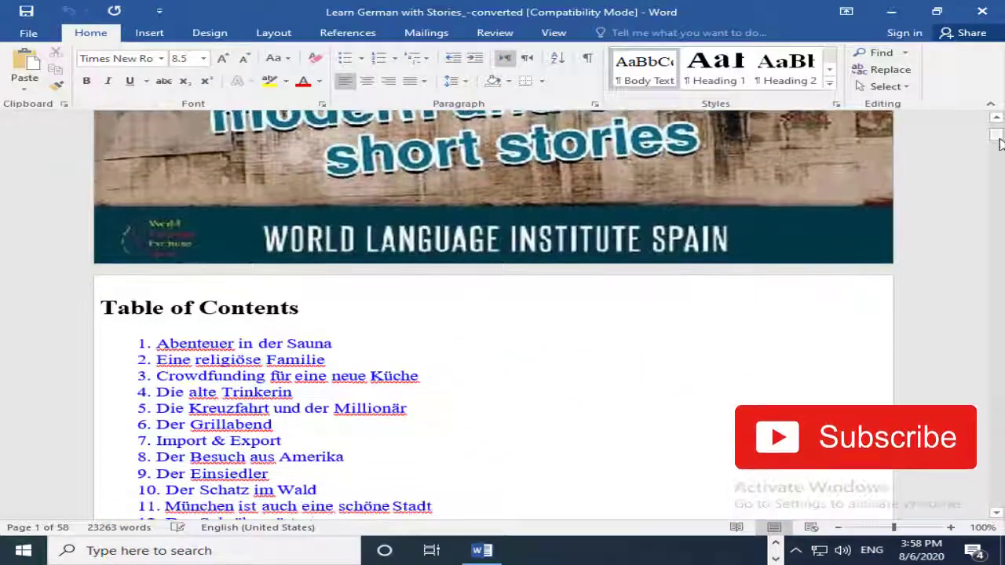
{"action": "left_click_drag", "start_coordinate": [999, 142], "coordinate": [999, 161]}
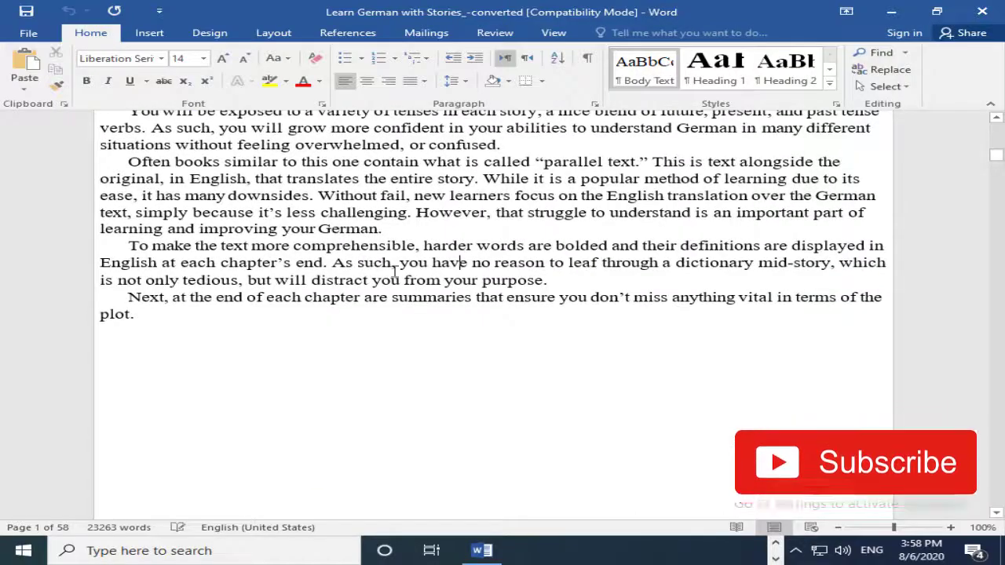
{"action": "left_click_drag", "start_coordinate": [267, 268], "coordinate": [795, 299]}
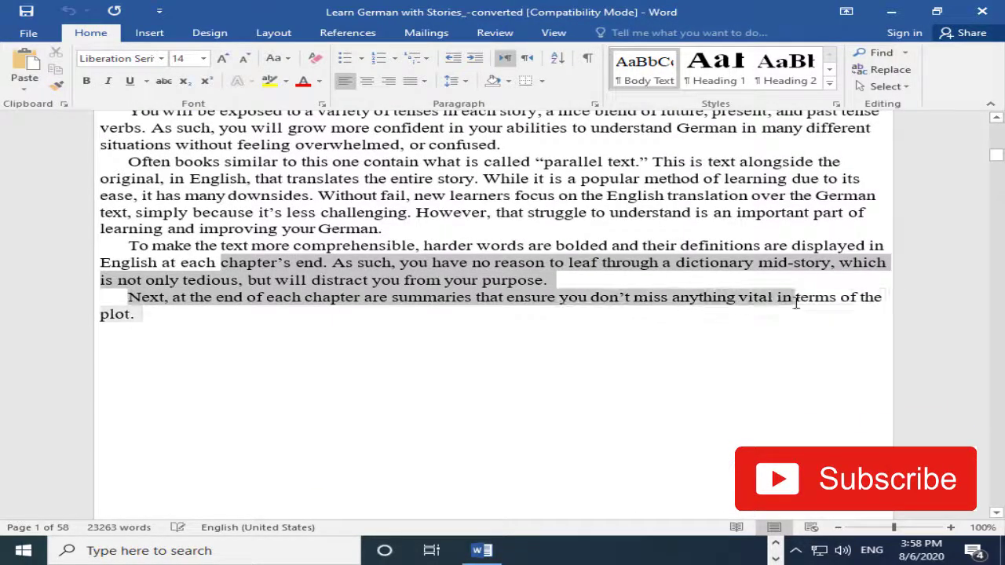
{"action": "left_click_drag", "start_coordinate": [318, 195], "coordinate": [793, 212]}
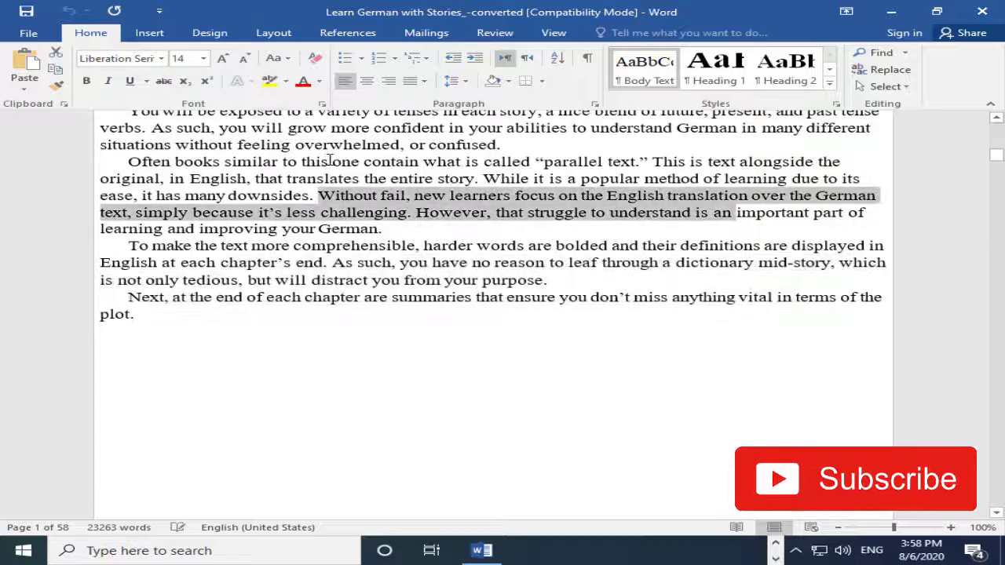
{"action": "left_click_drag", "start_coordinate": [301, 162], "coordinate": [532, 162]}
{"action": "scroll", "coordinate": [997, 228], "scroll_direction": "down", "scroll_amount": 3}
{"action": "left_click_drag", "start_coordinate": [999, 162], "coordinate": [998, 209]}
{"action": "left_click_drag", "start_coordinate": [229, 317], "coordinate": [428, 541]}
{"action": "scroll", "coordinate": [455, 394], "scroll_direction": "down", "scroll_amount": 5}
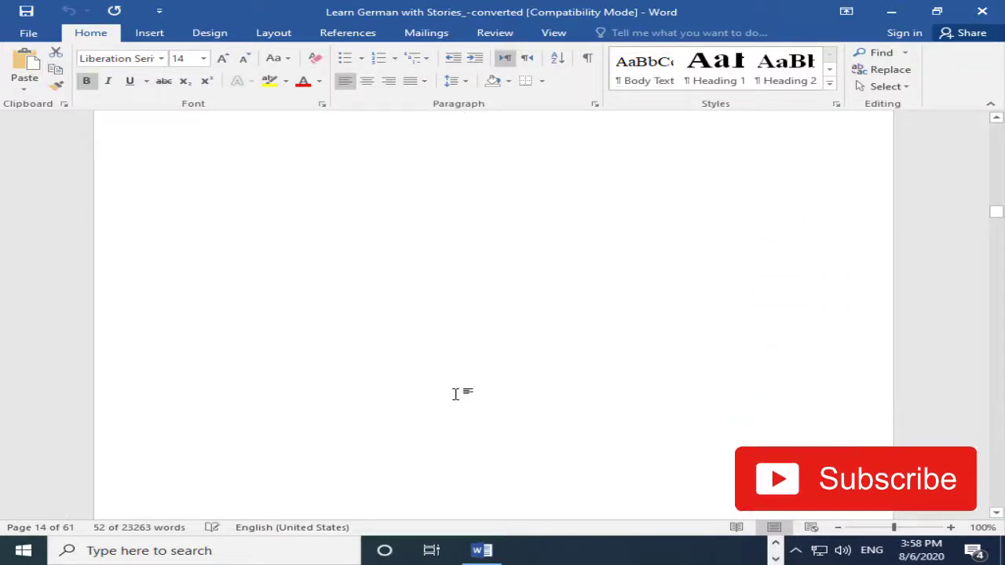
{"action": "left_click", "coordinate": [893, 12]}
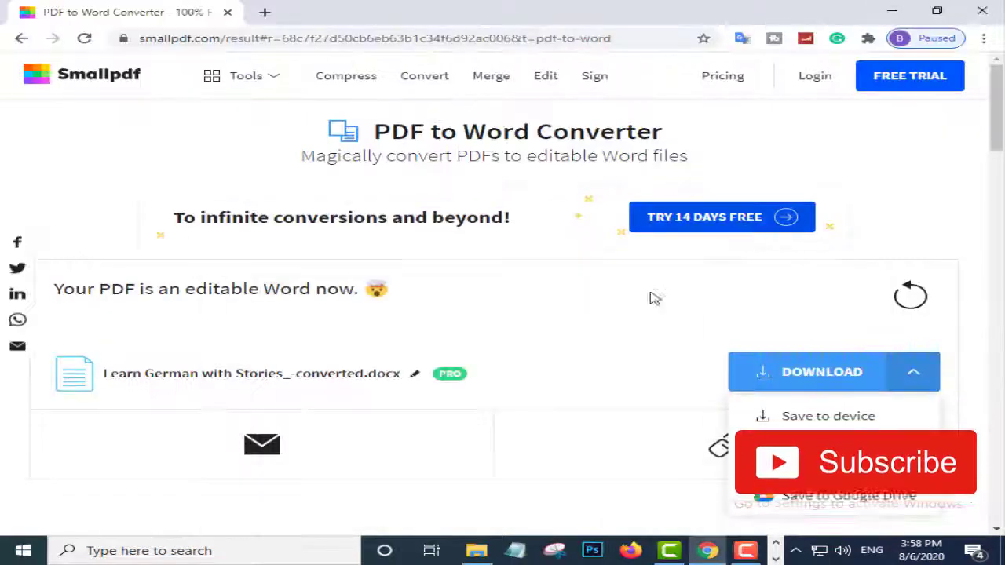